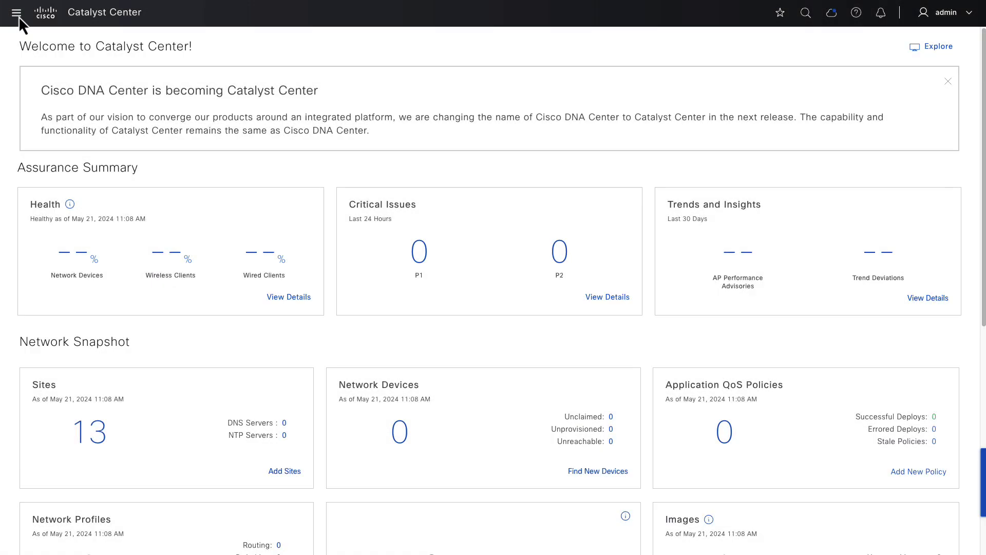
- Open the Network Hierarchy map and expand AU, ADL, MEL, buildings B1 and B2, and SYD
click(18, 17)
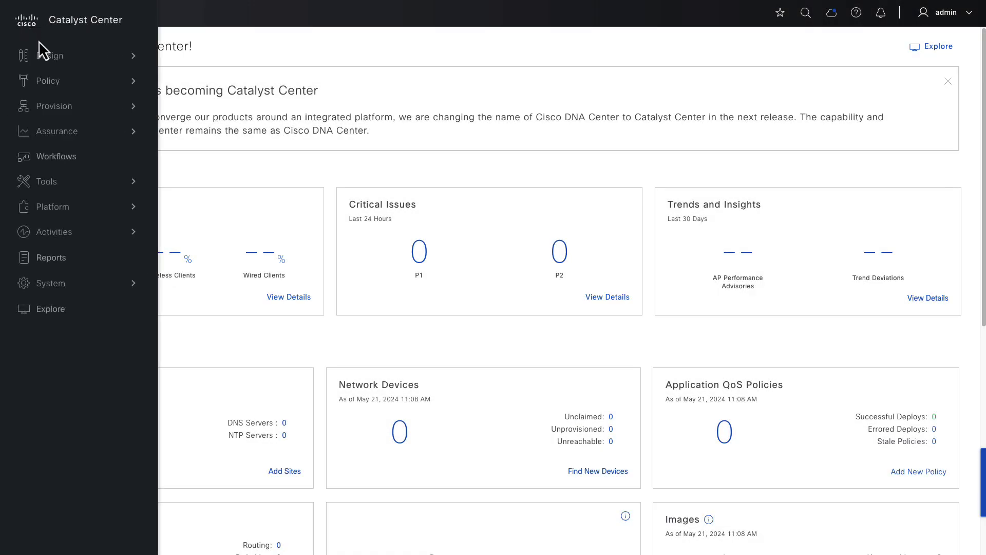
mouse_move(49, 59)
click(212, 55)
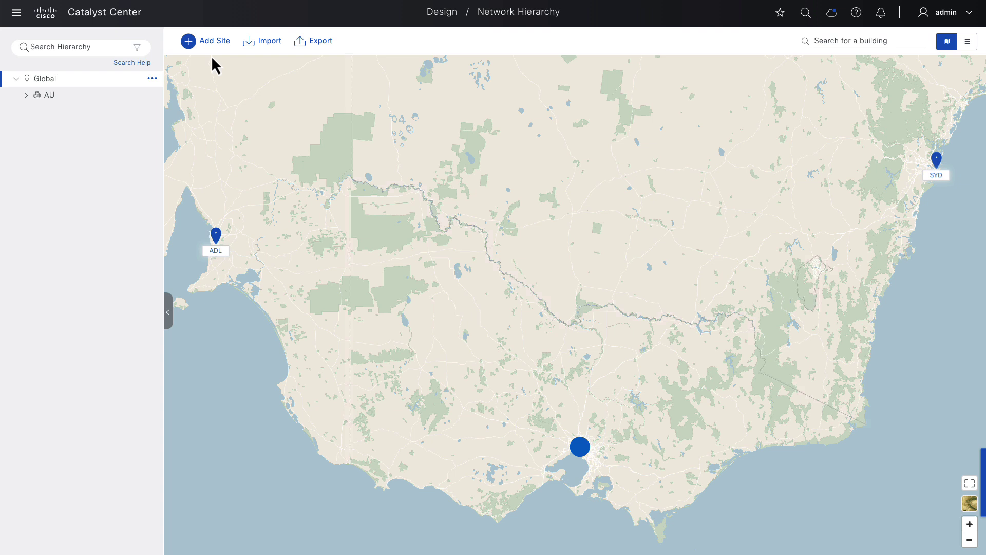
click(26, 96)
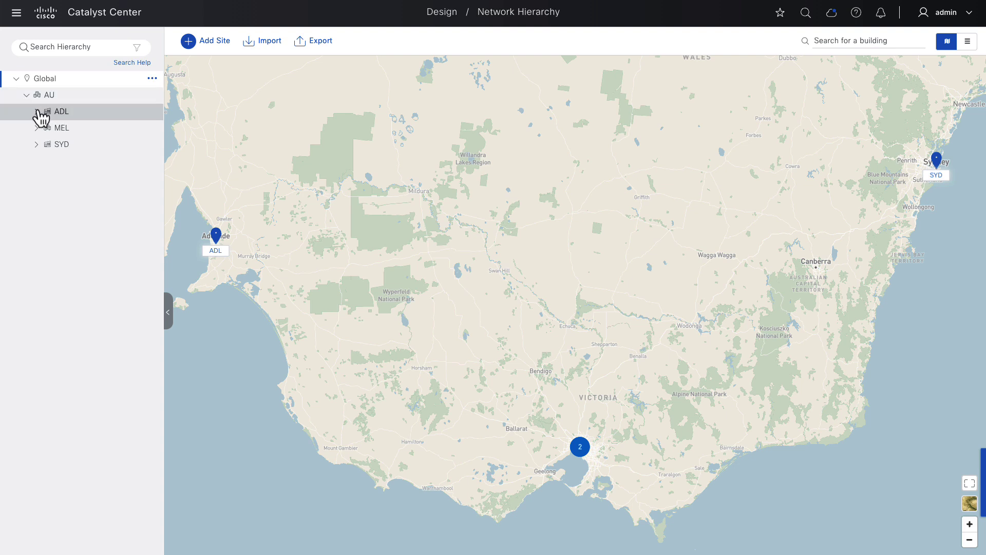
click(37, 111)
click(37, 160)
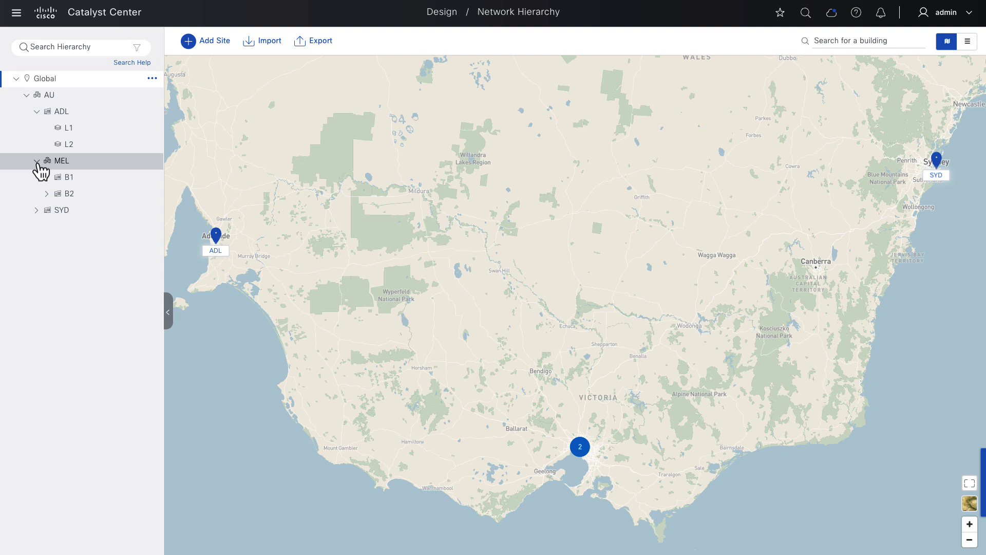
click(47, 178)
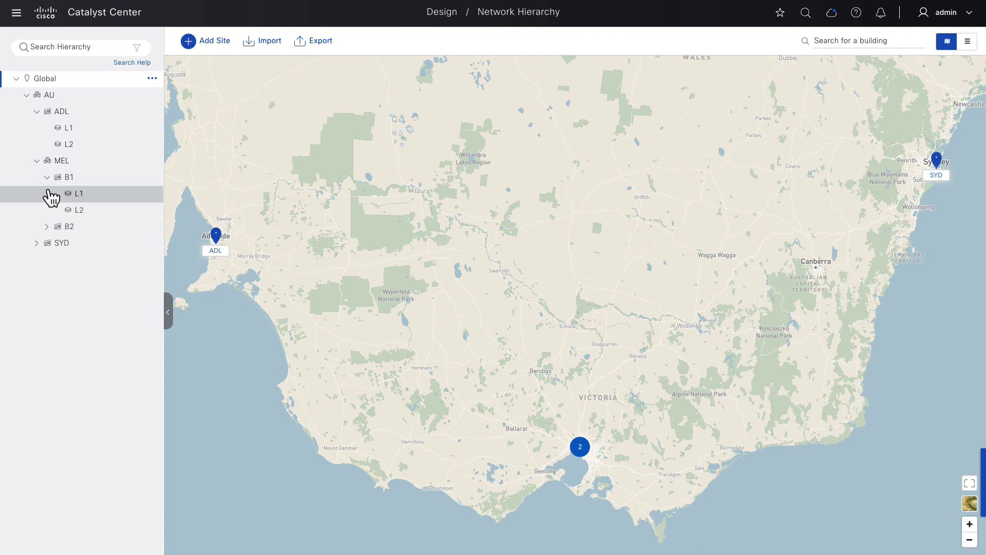
click(47, 226)
click(37, 260)
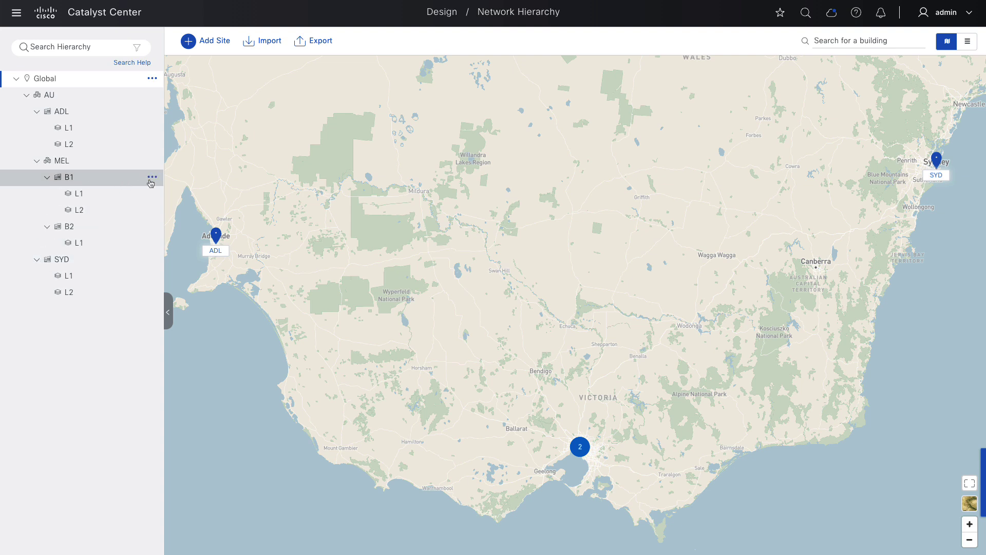
- Check the action menus for building B1, MEL, ADL and AU
click(152, 178)
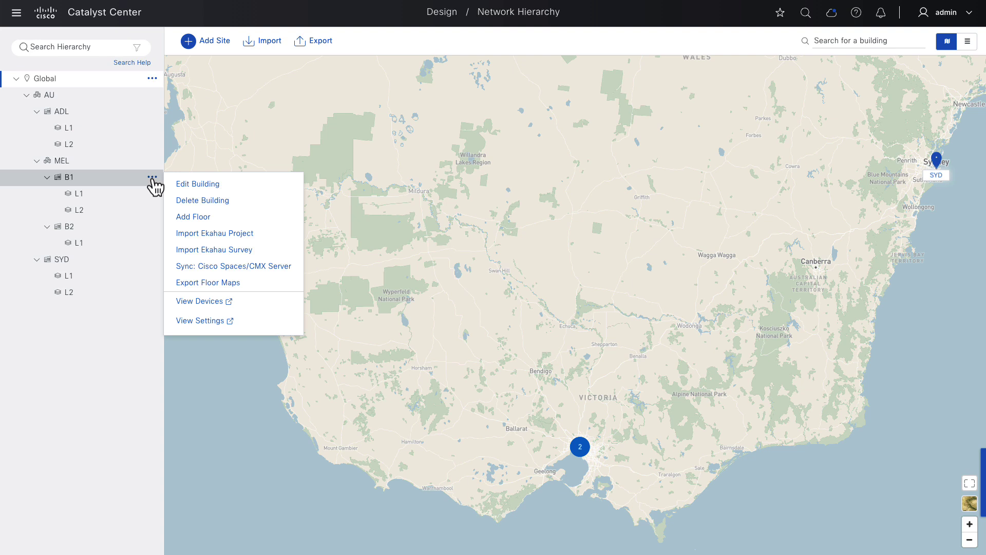
click(152, 161)
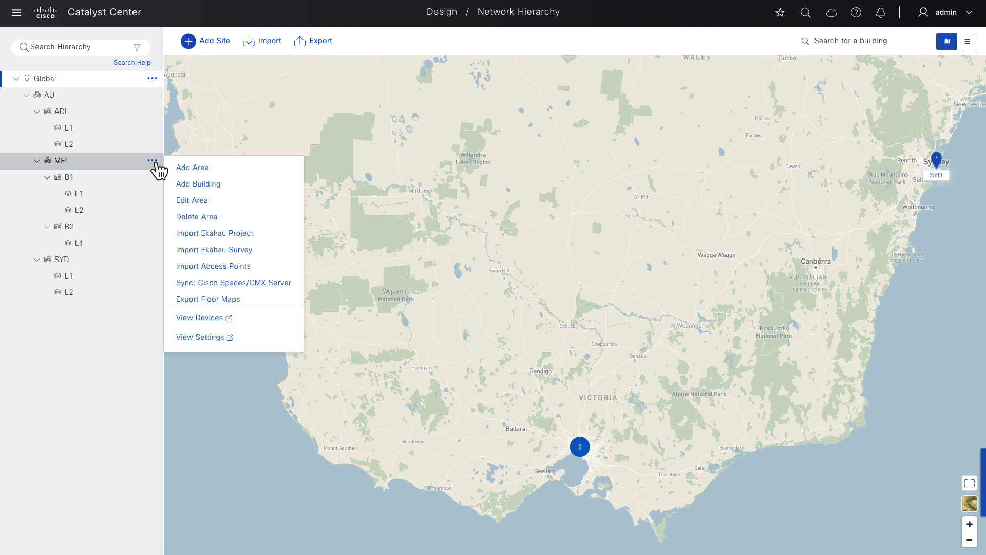
click(152, 111)
click(152, 95)
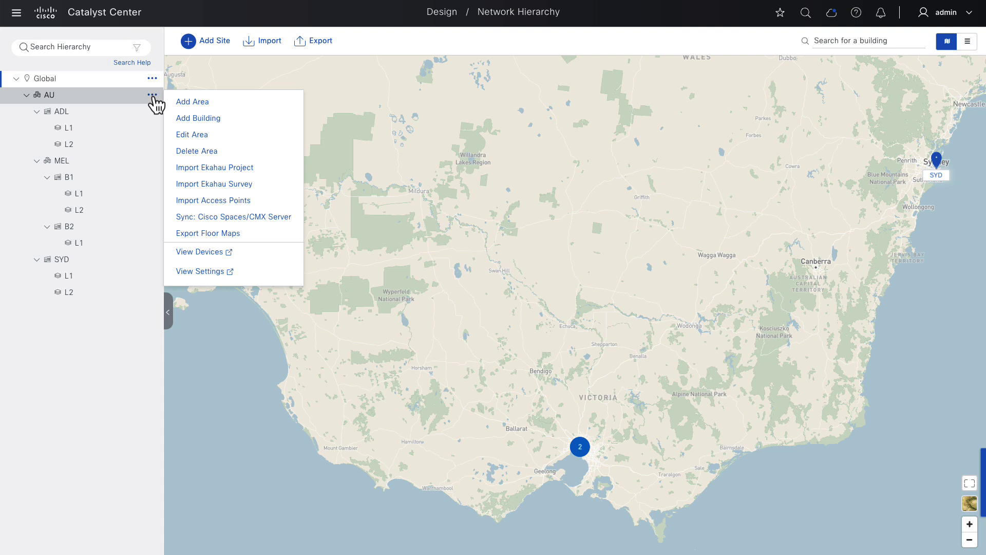
- Turn on client/endpoint AAA servers in global Network Settings, using ISE over RADIUS
click(16, 13)
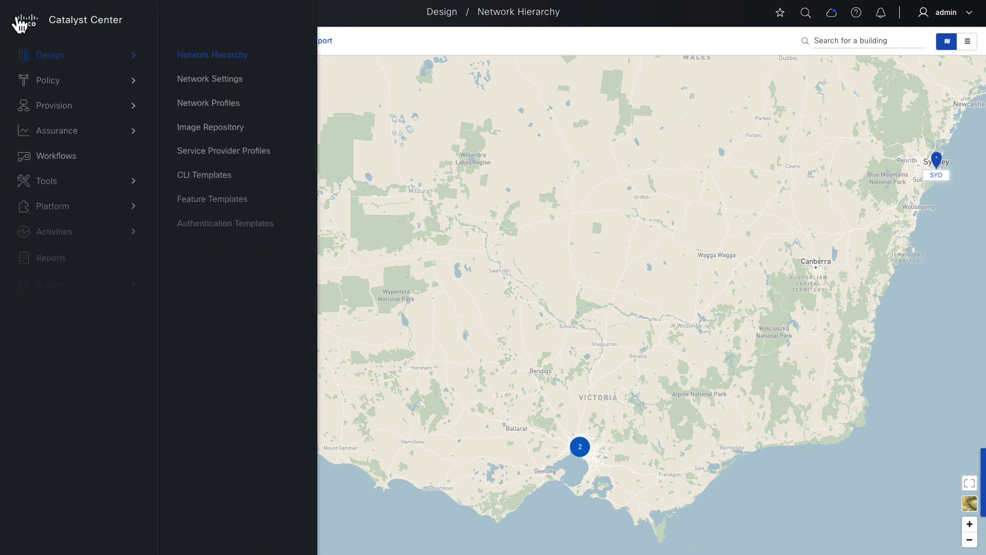
click(220, 80)
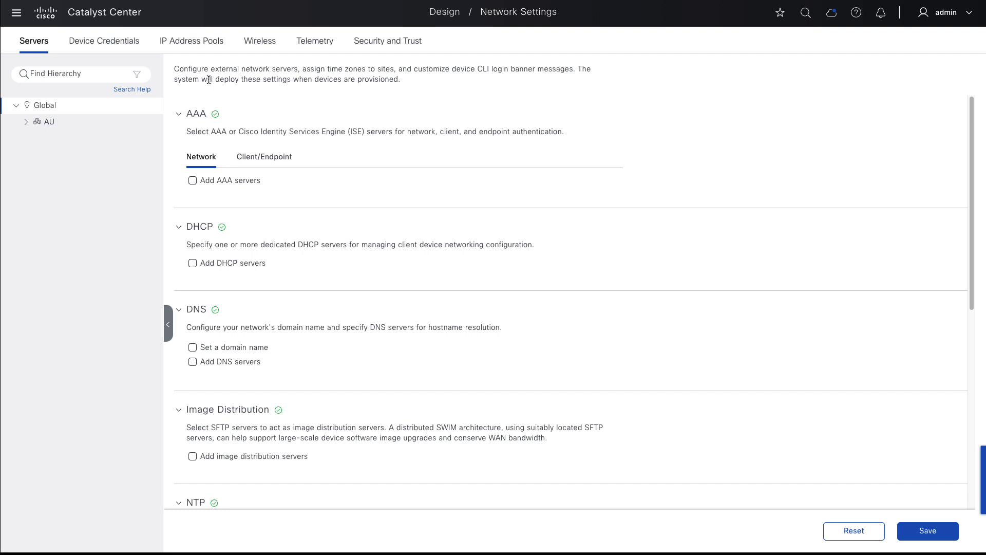
click(264, 157)
click(236, 181)
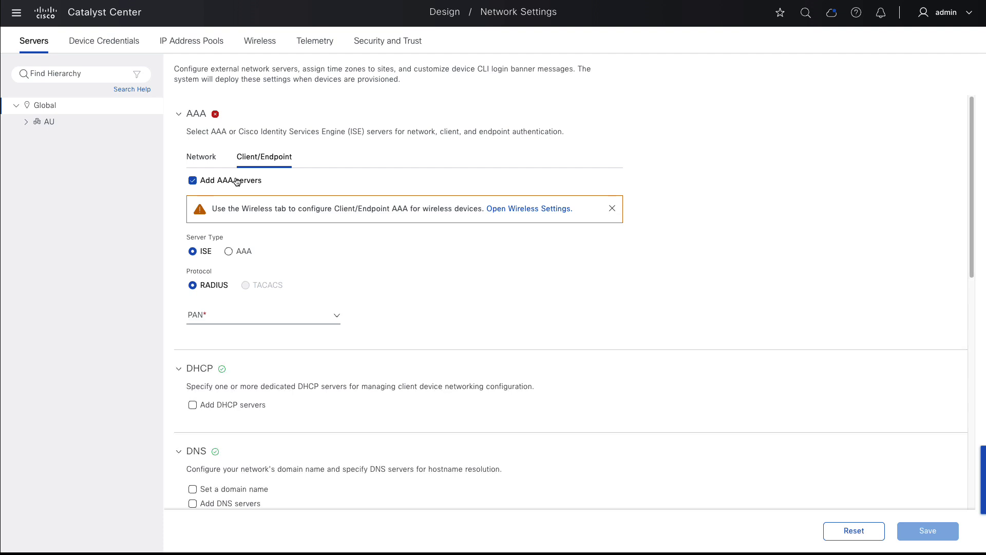
- Set 10.67.33.57 as both the ISE PAN and the primary server
click(231, 315)
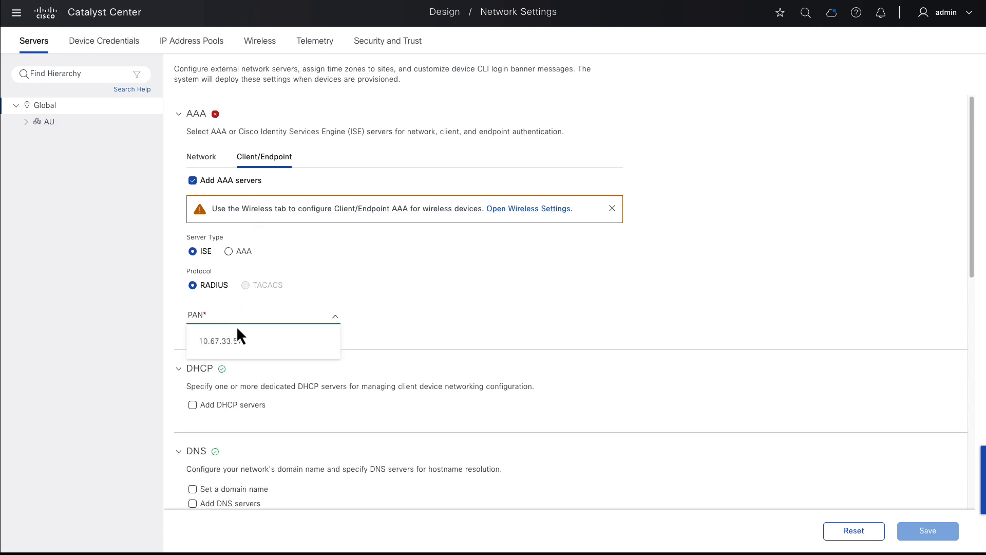
click(236, 339)
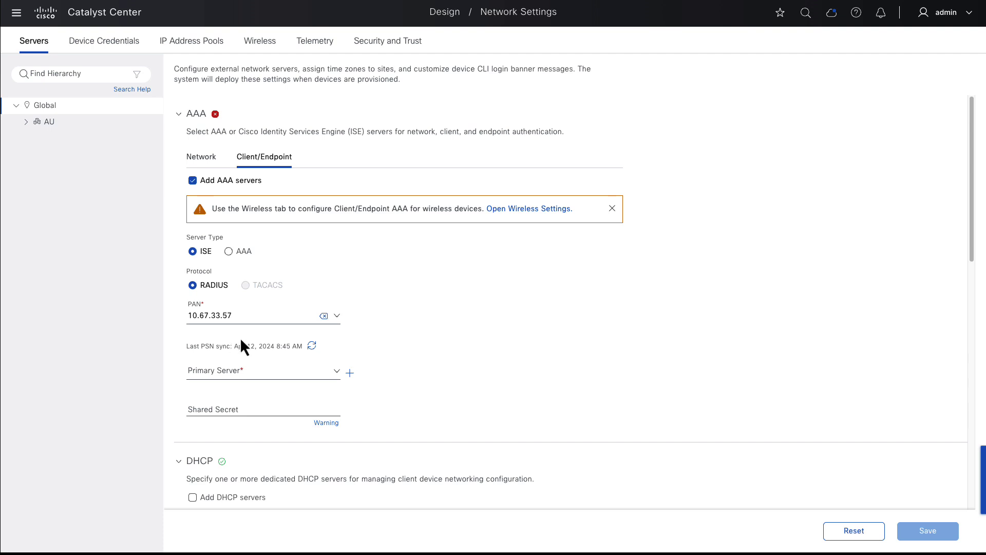
click(245, 371)
click(248, 395)
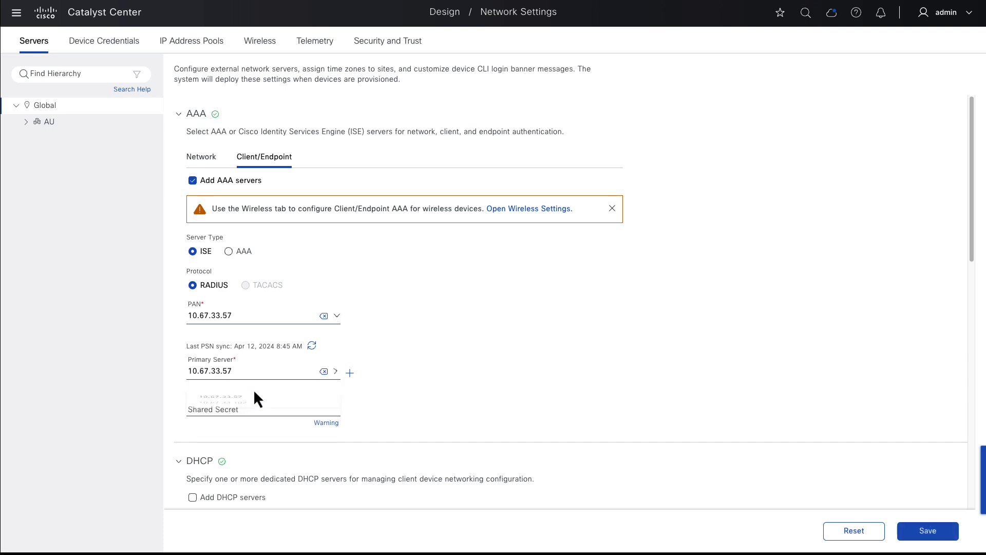
- Add 10.67.33.102 as the secondary server and enter the shared secret
click(349, 372)
click(391, 374)
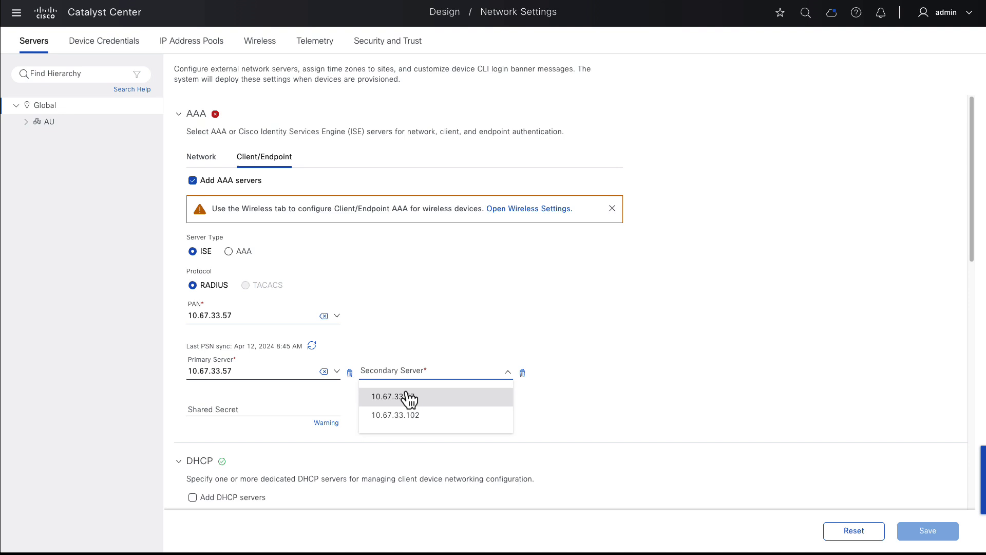
click(412, 415)
click(306, 408)
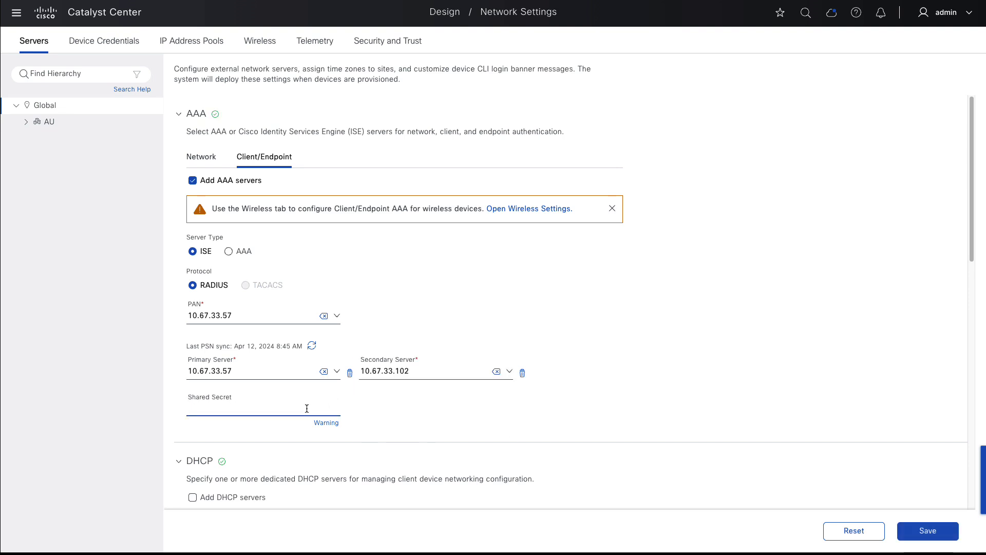
text(cisco123)
drag(975, 238, 979, 407)
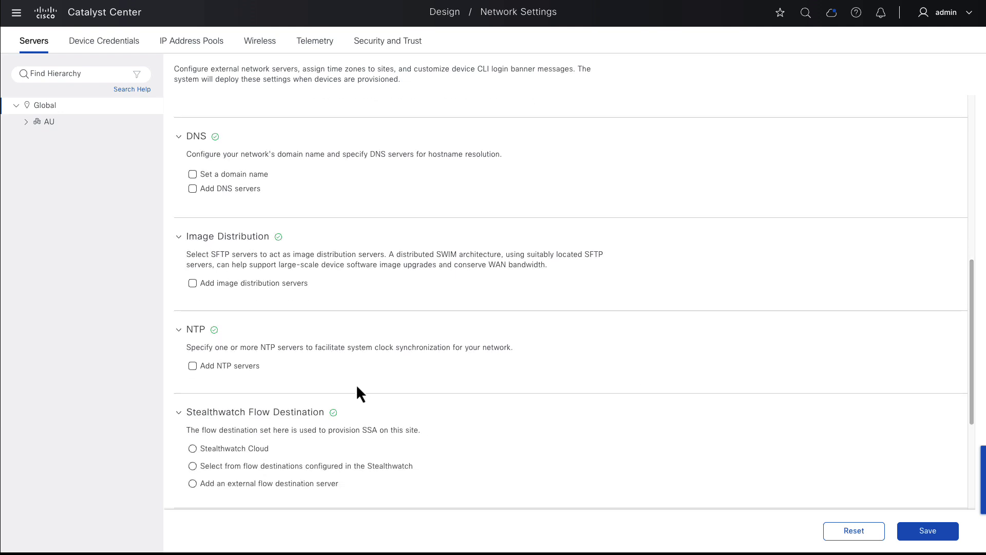
- Add NTP servers 10.66.141.50 and 10.66.141.51, save, then select the AU site
click(234, 365)
click(247, 391)
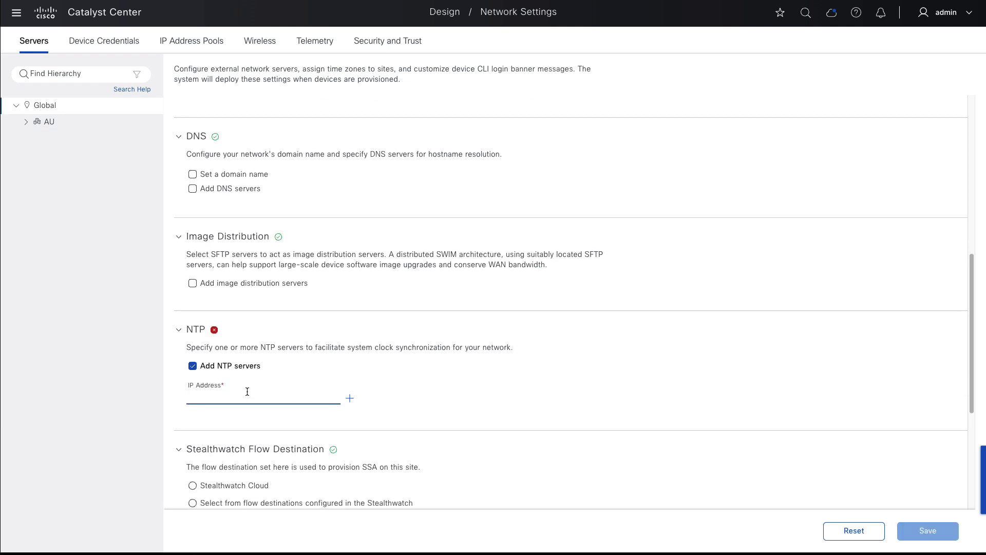
text(10.66.141.50)
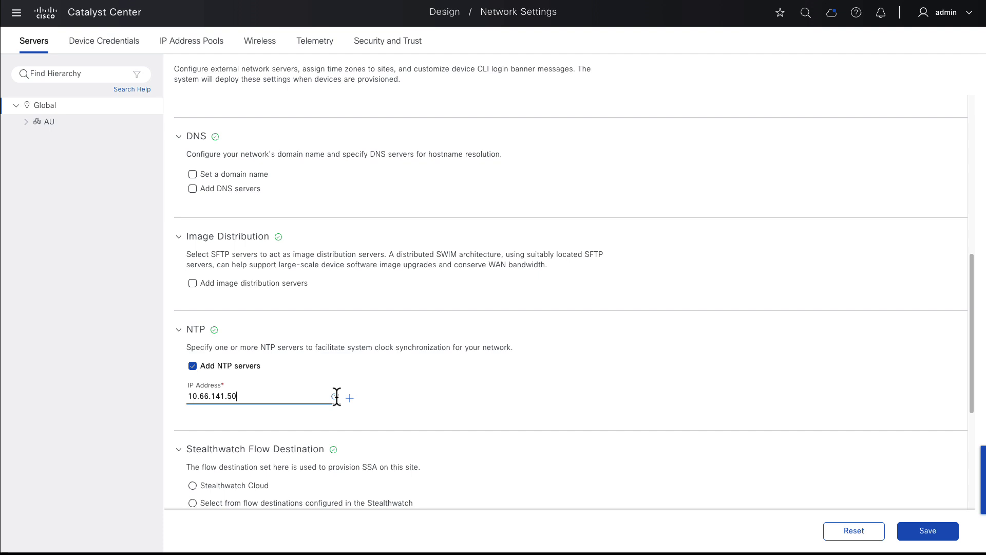
click(350, 398)
click(370, 395)
text(10.6)
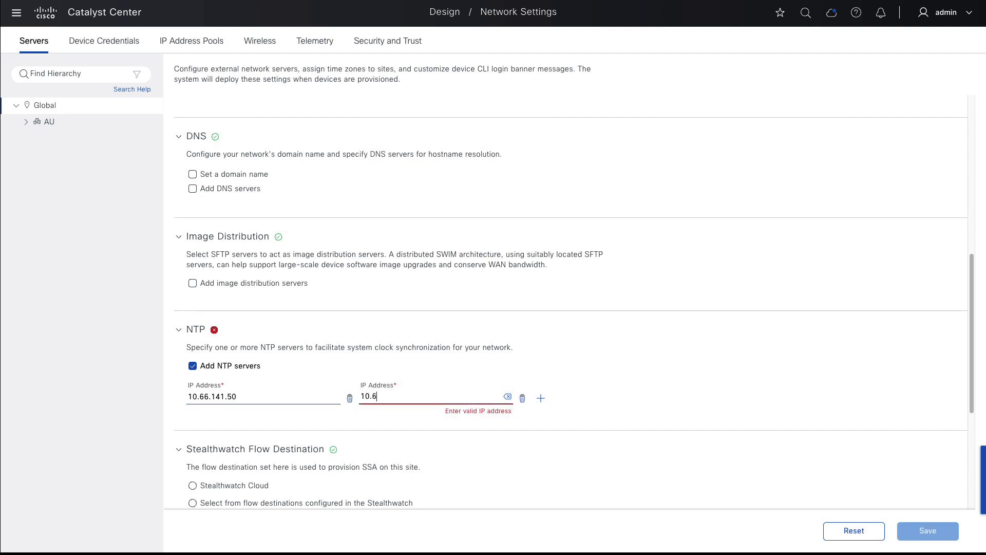
text(6.141.51)
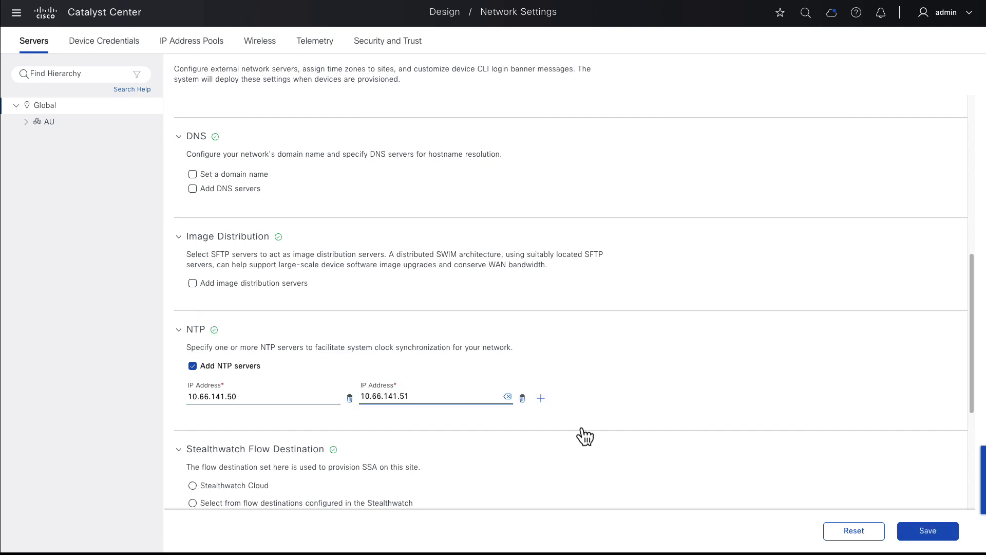
click(926, 532)
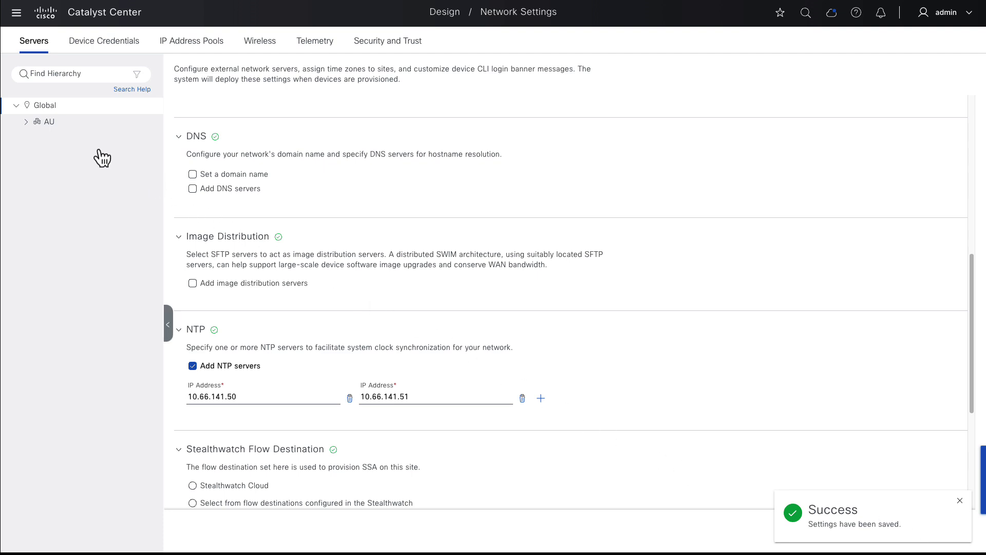
click(59, 126)
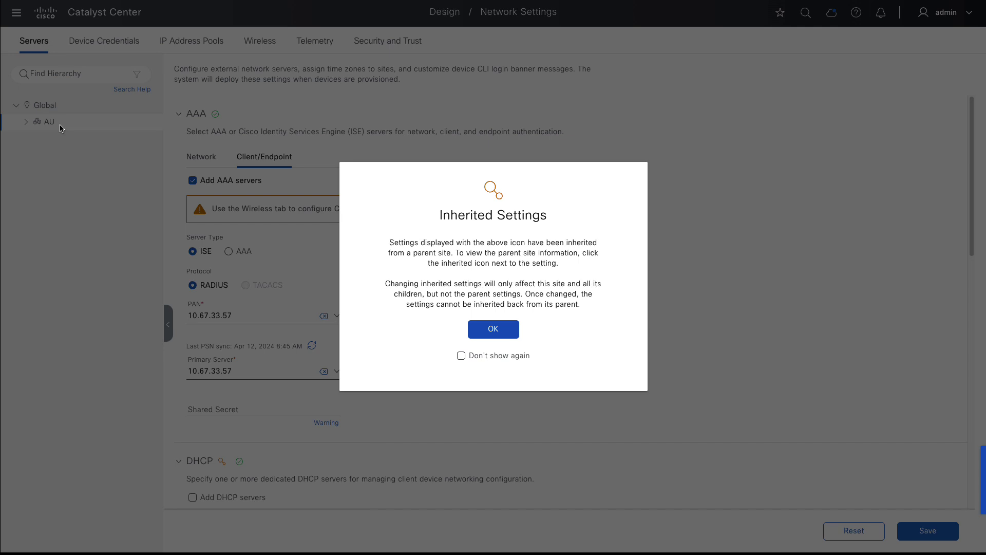
- Acknowledge the inherited settings notice and review AU's inherited primary server 10.67.33.57 unchanged
click(497, 330)
click(337, 370)
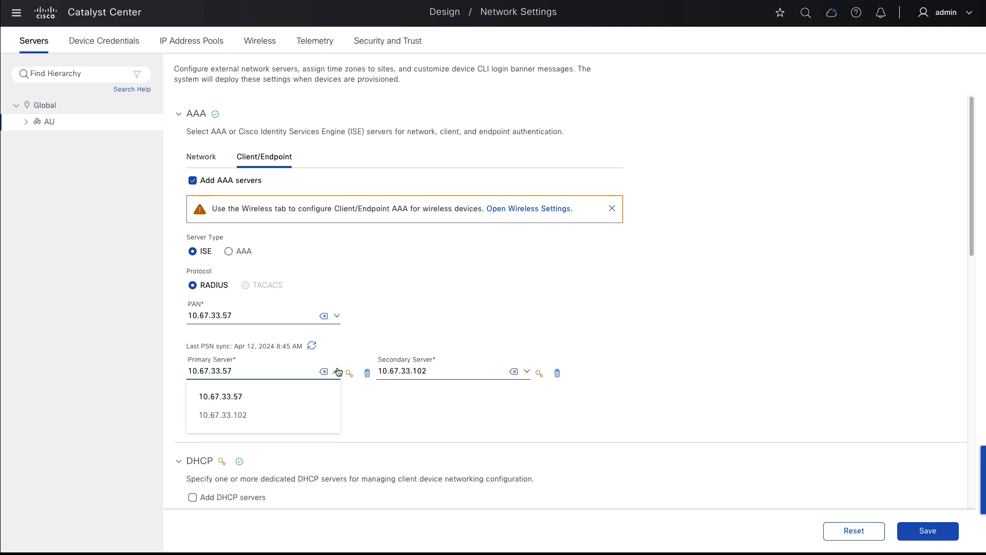
click(337, 371)
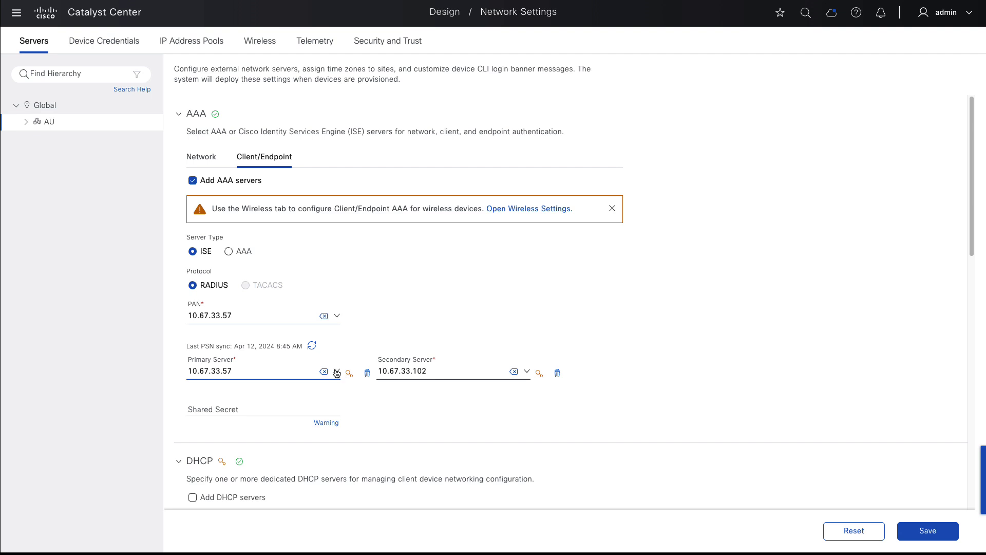
- Go to Device Credentials for the Global site and start creating credentials
click(93, 47)
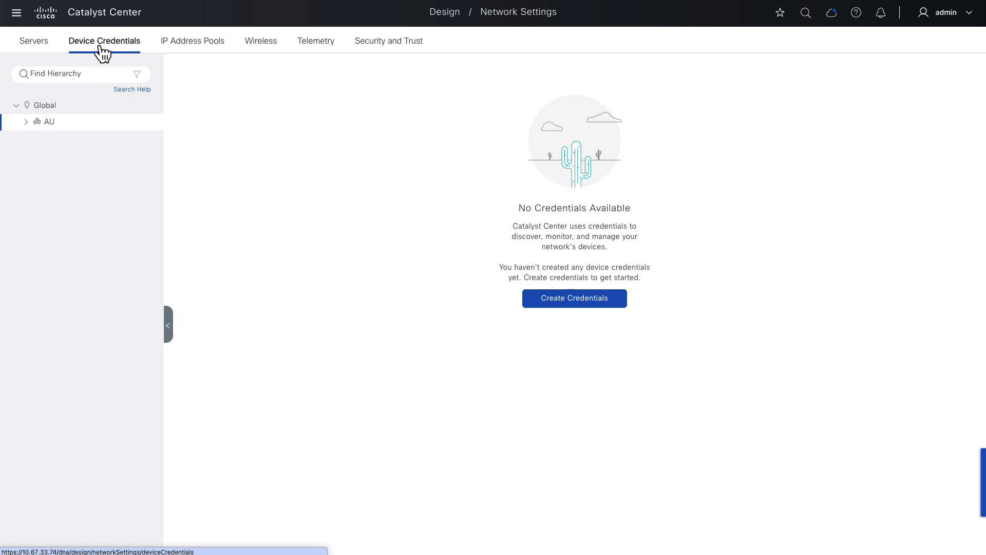
click(37, 105)
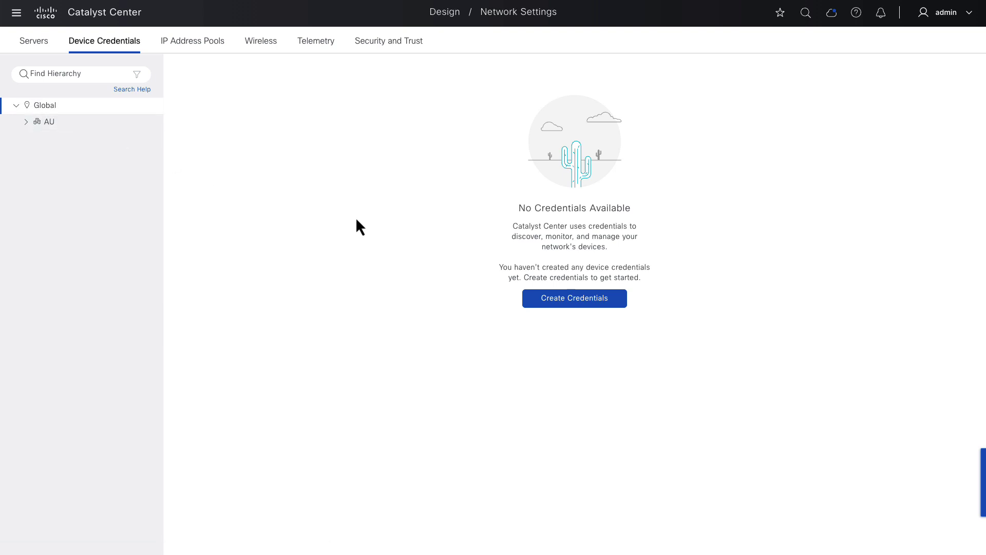
click(552, 302)
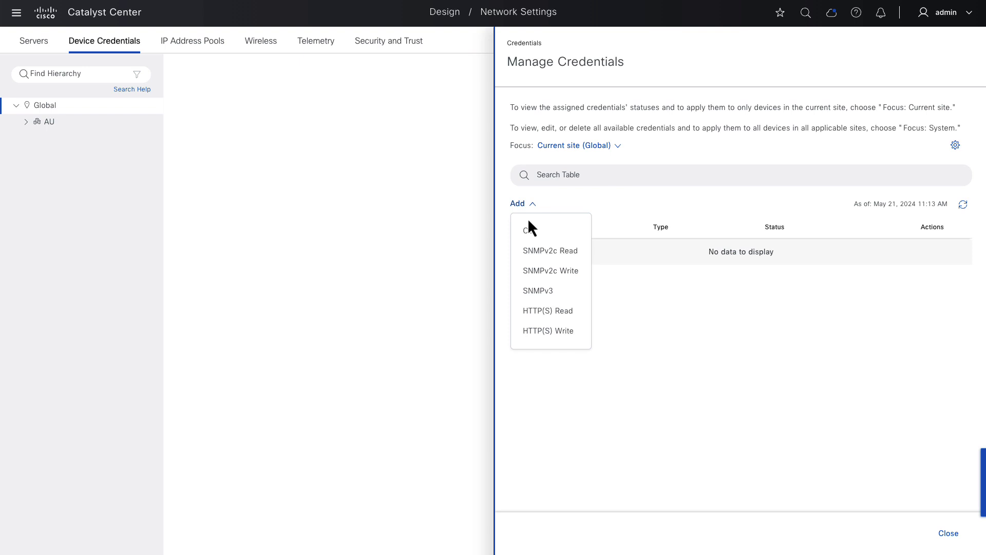
- Create CLI credential 'netadmin1' with its username and password, assigned to Global
click(703, 118)
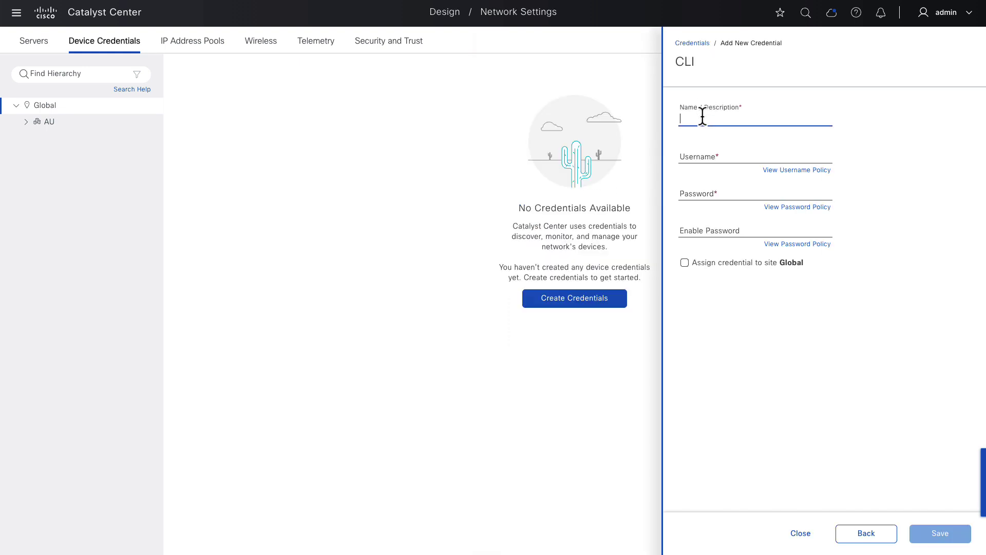
text(netadmin1)
key(Tab)
text(netadmin1)
key(Tab)
text(cisco1)
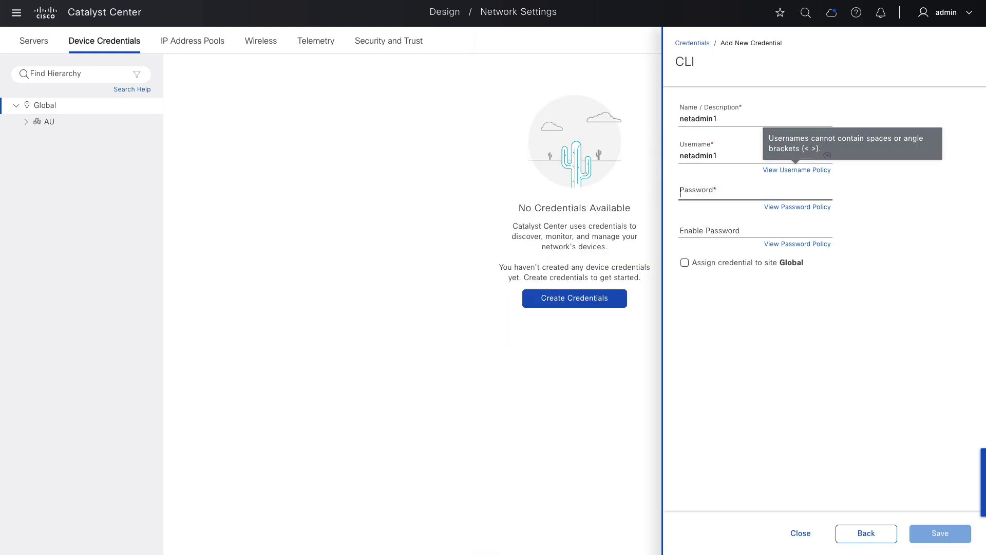
text(23)
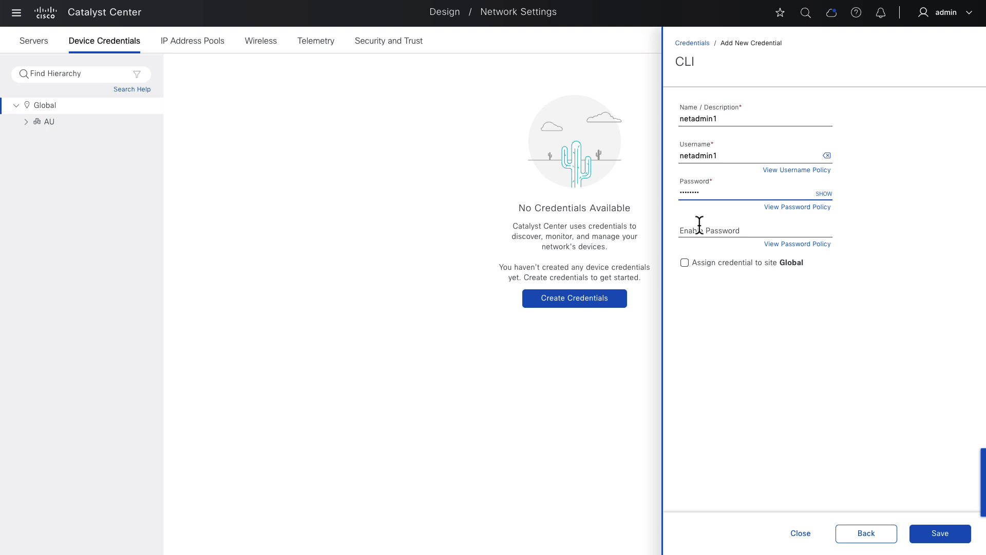
click(694, 263)
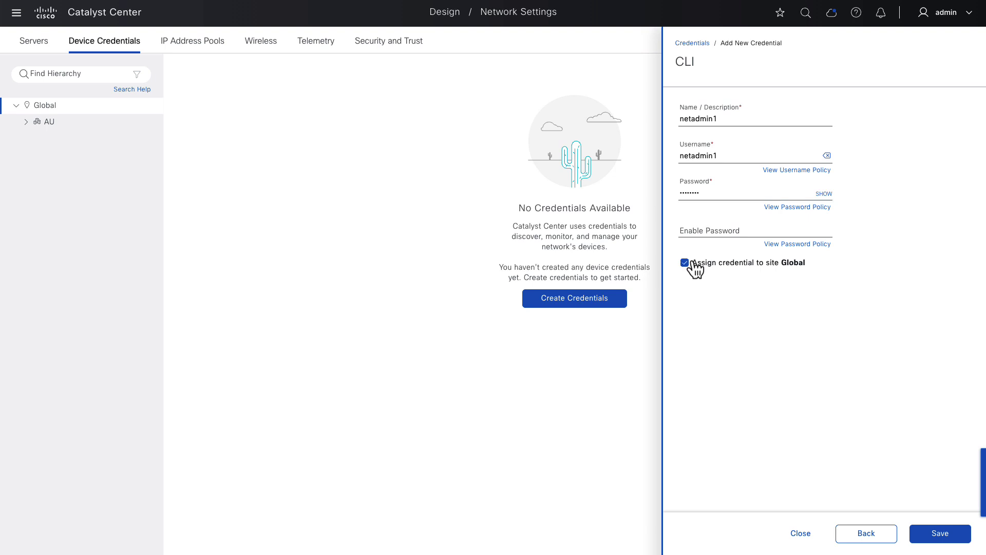
click(946, 535)
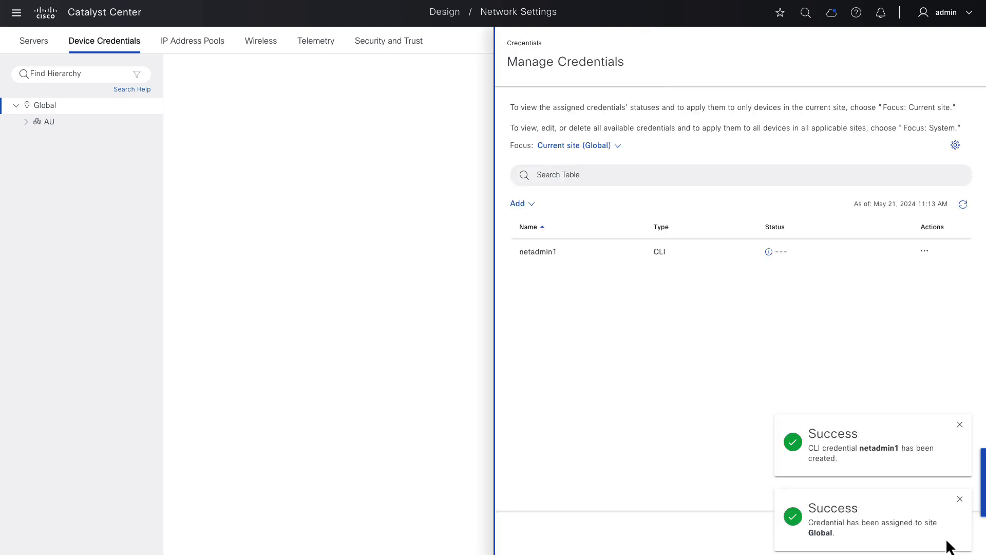
- Create SNMPv2c Read credential 'public1' with its read community, assigned to Global
click(516, 205)
click(534, 248)
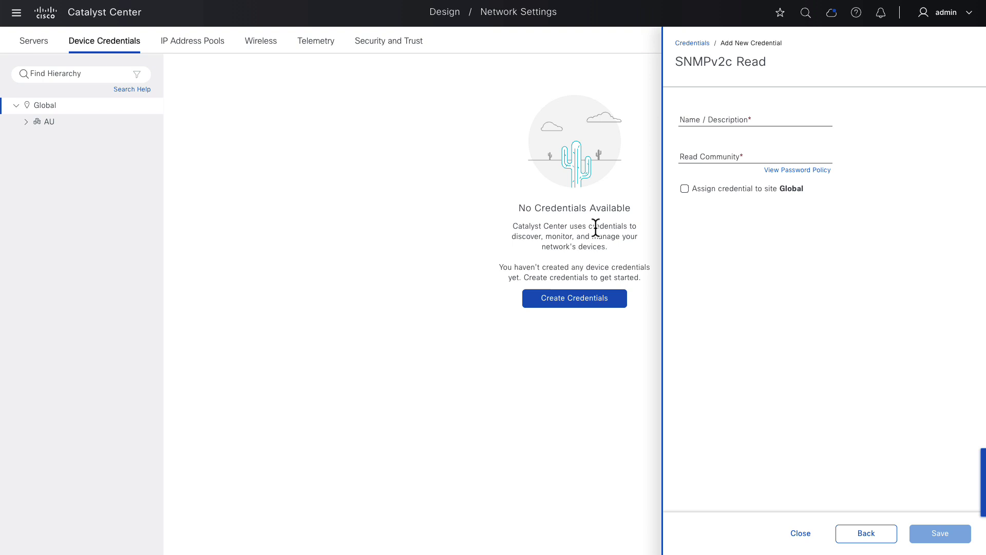
click(747, 120)
text(public1)
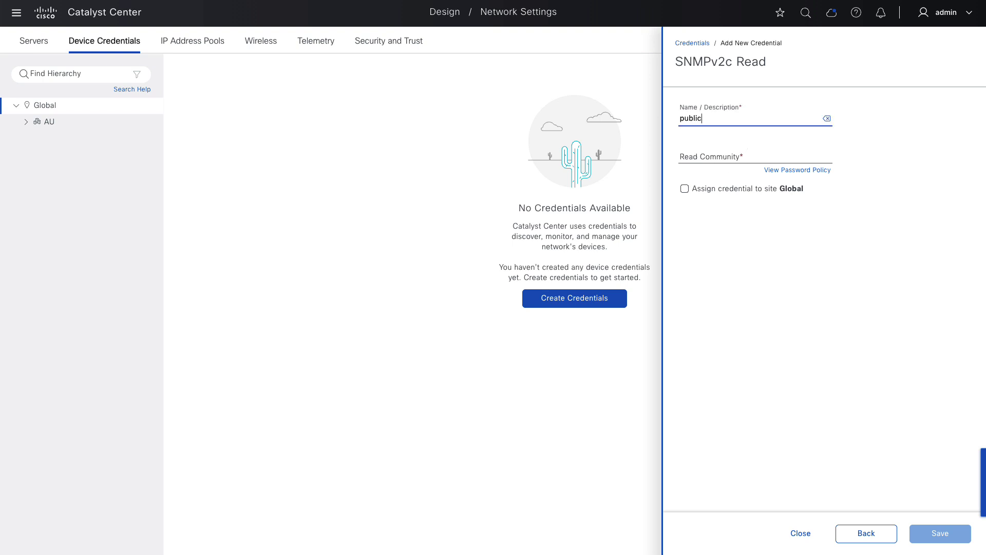
key(Tab)
text(cisco)
click(684, 188)
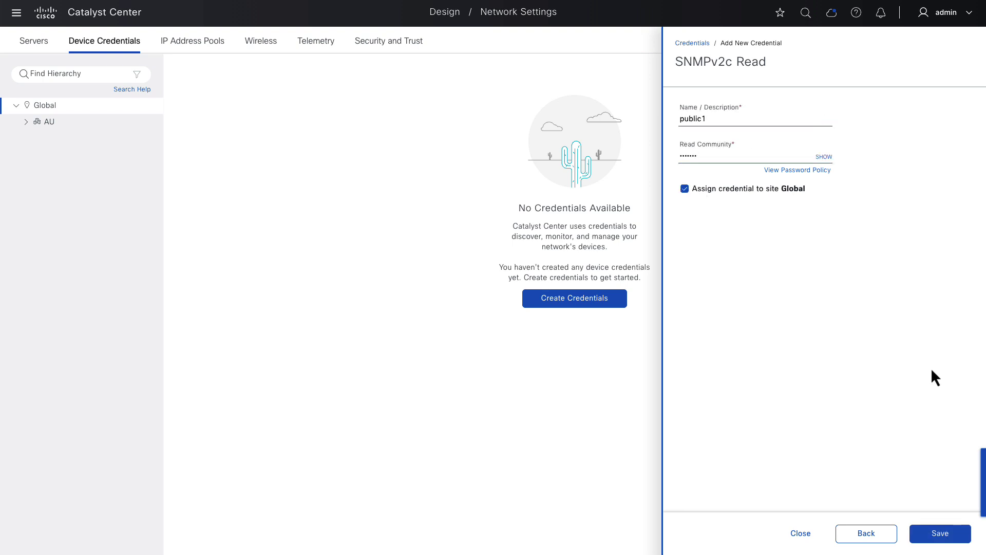
click(941, 533)
- Create SNMPv2c Write credential 'private1' with its write community, assigned to Global
click(570, 146)
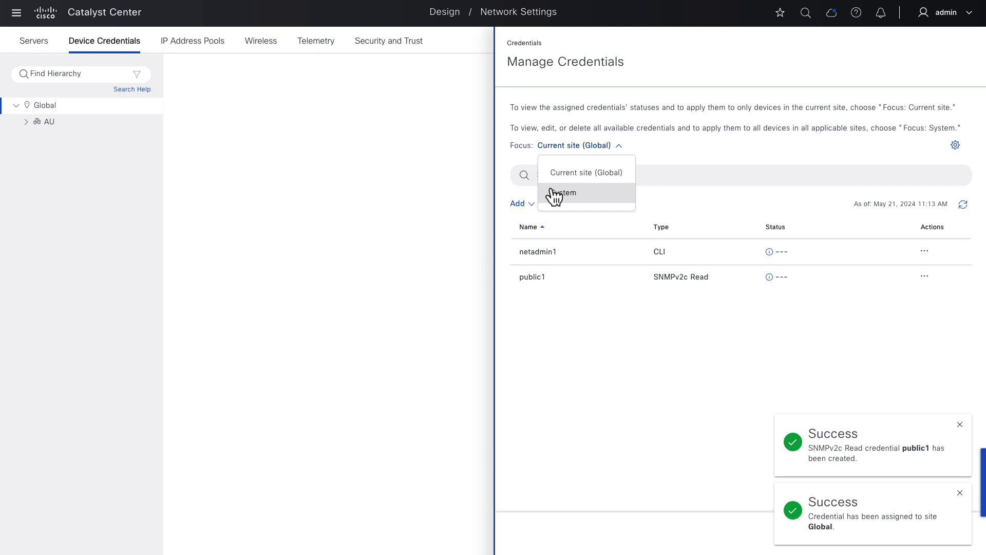
click(517, 204)
click(535, 269)
click(746, 120)
text(private1)
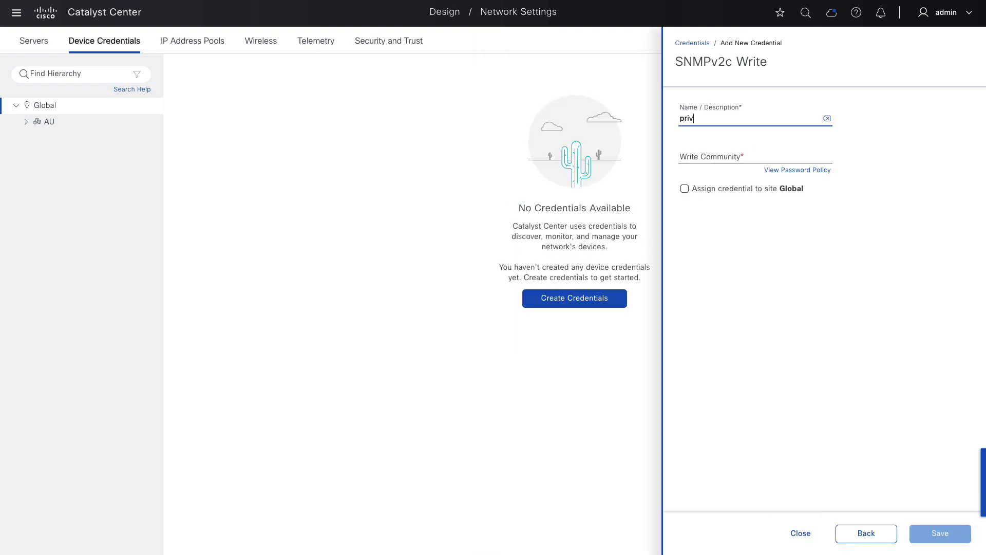
key(Tab)
text(private1)
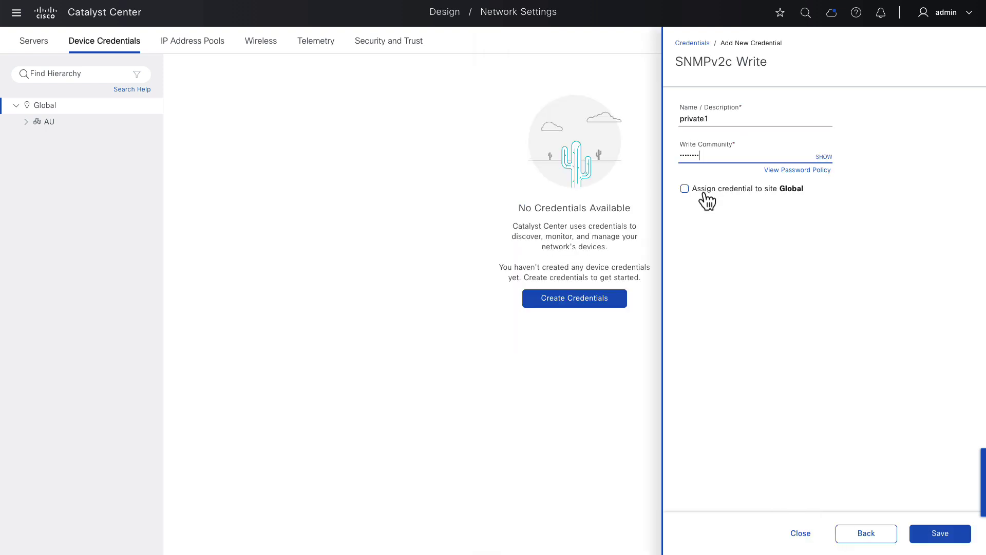
click(687, 189)
click(939, 533)
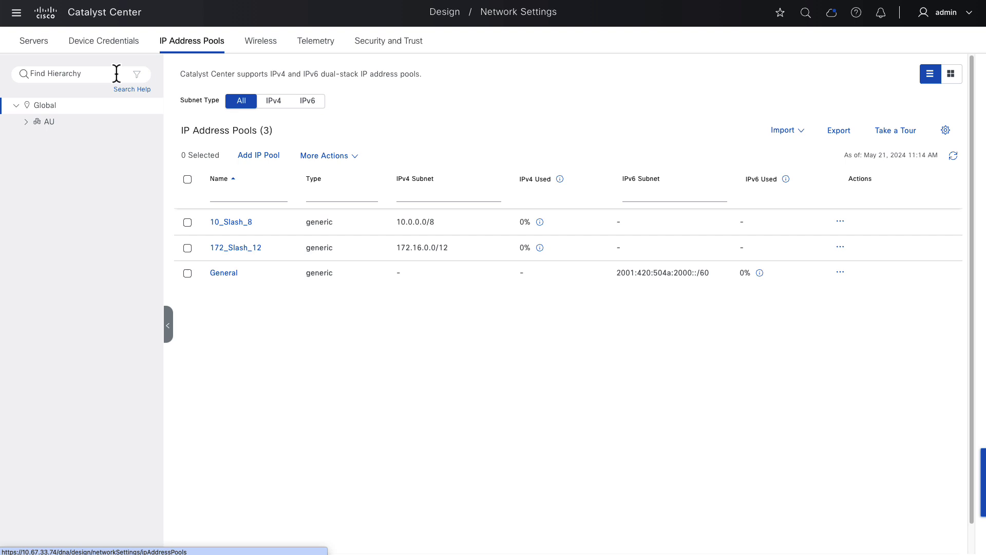
- Select MEL and start reserving pool CORP_VN-MEL from global pool 10.0.0.0/8
click(25, 123)
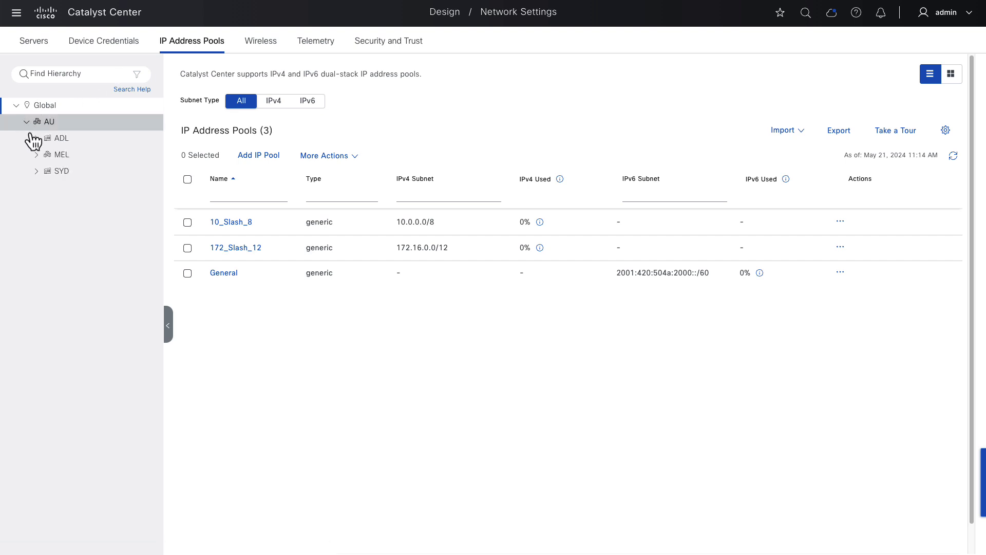
click(56, 156)
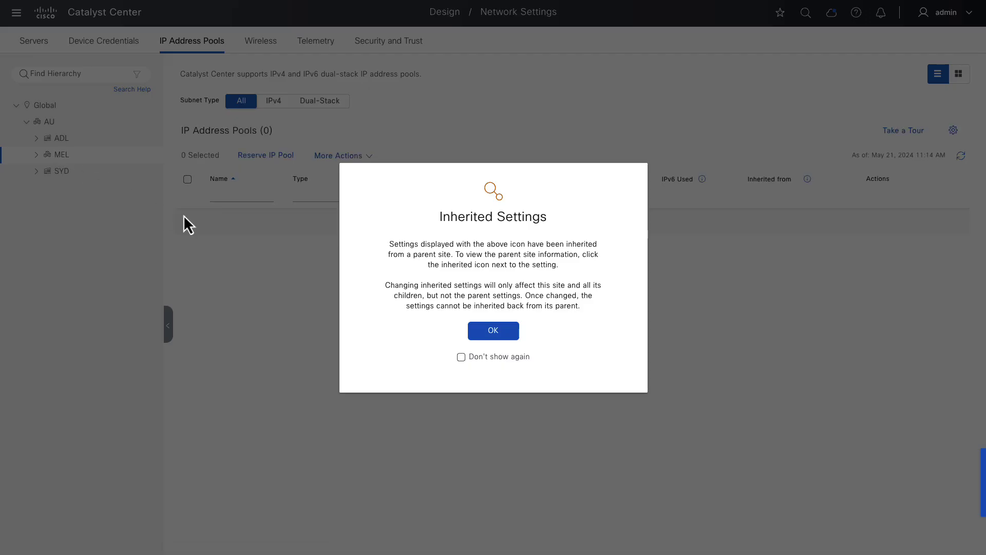
click(491, 332)
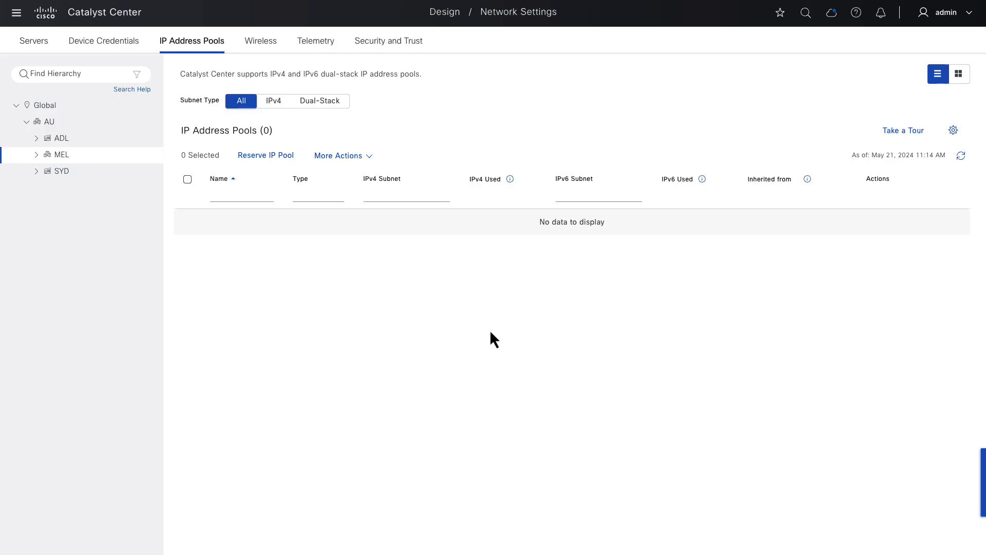
click(257, 157)
click(658, 100)
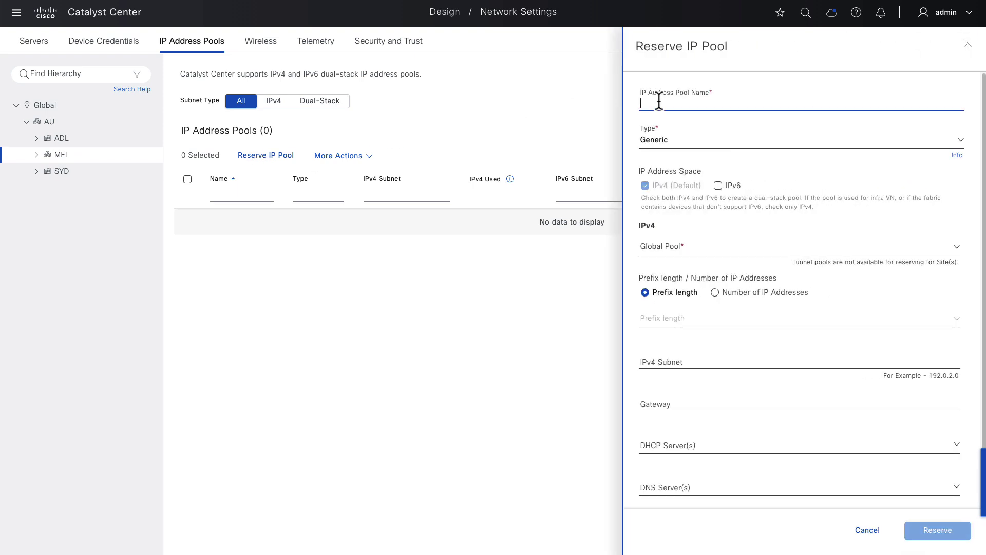
text(CORP_VN-MEL)
click(728, 243)
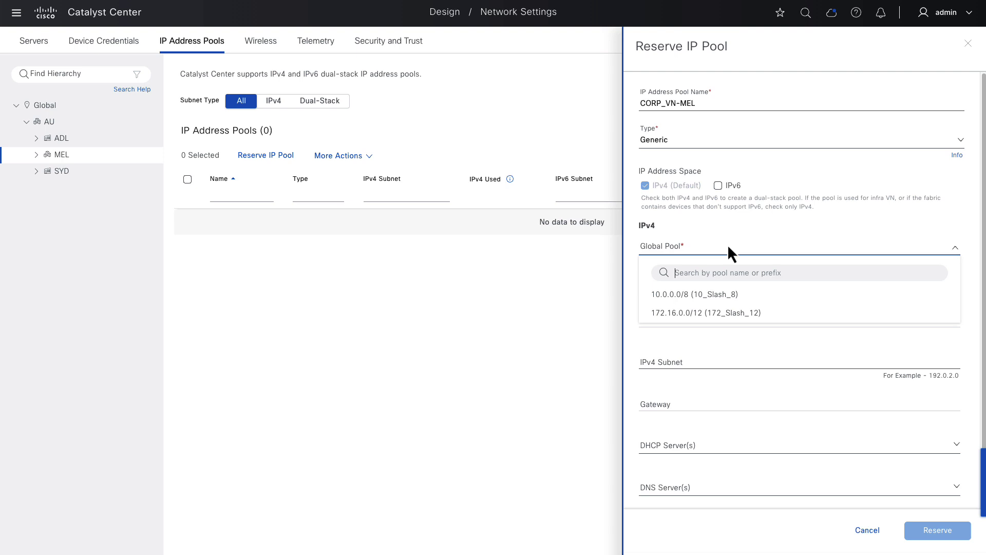
click(744, 290)
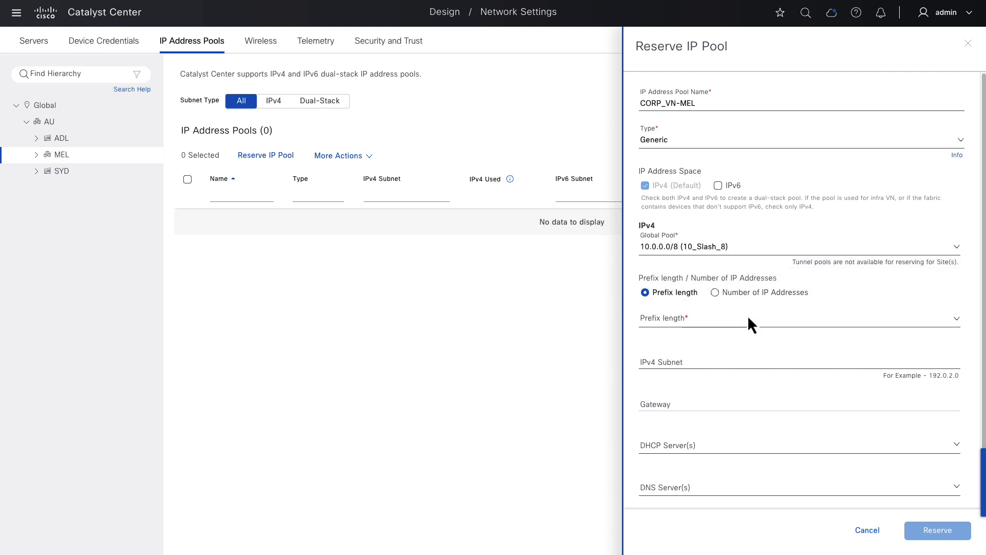
- Give the pool prefix /24, subnet 10.4.3.0, gateway 10.4.3.1, DHCP server 172.31.24.31, and reserve it
click(748, 316)
text(24)
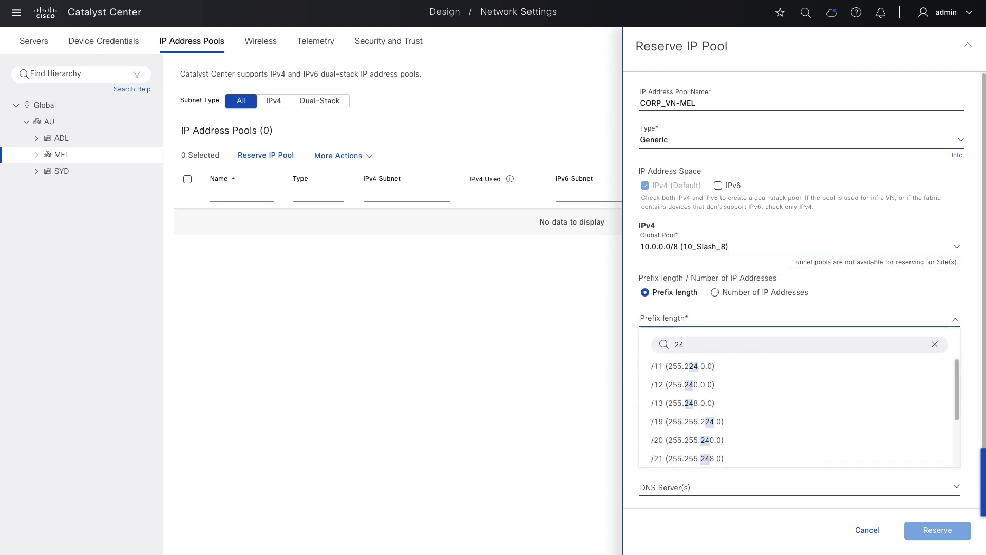
scroll(750, 410, down, 2)
click(731, 406)
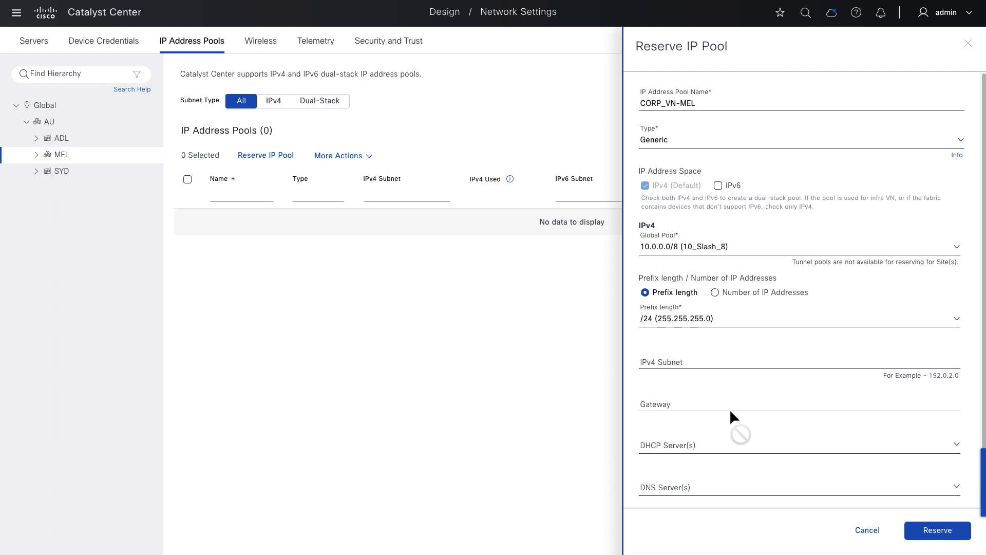
click(707, 363)
text(10.4.3.0)
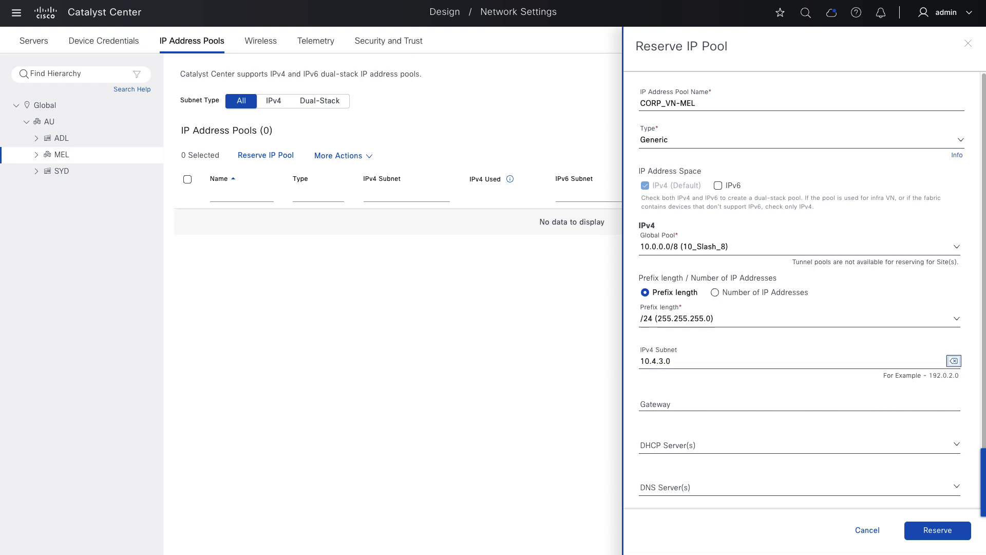
click(719, 403)
text(10.4.3.1)
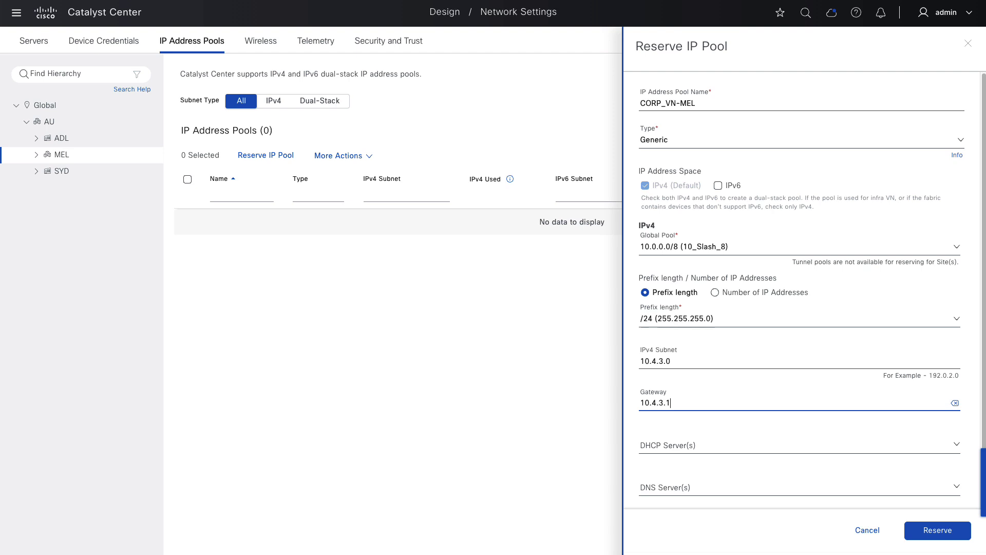
key(Tab)
key(Tab)
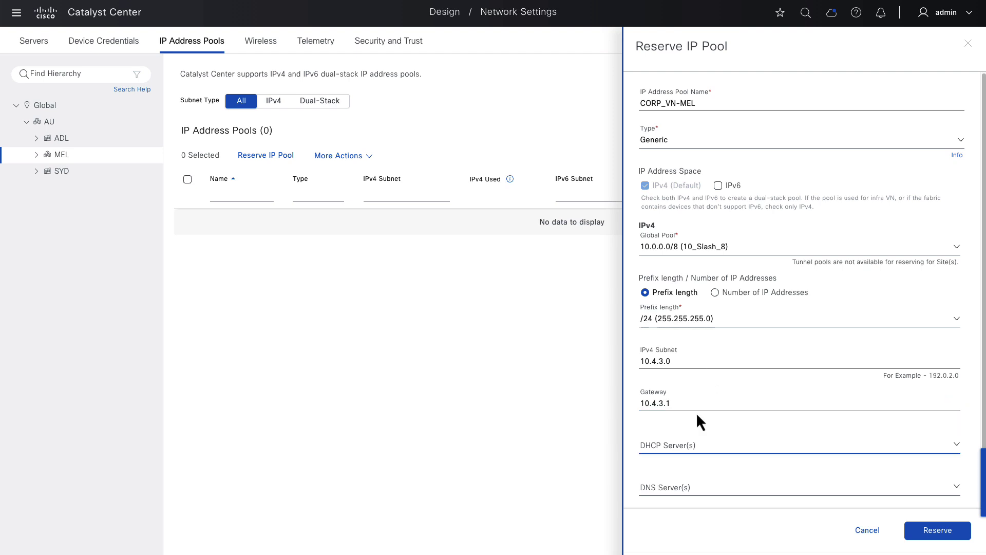
click(698, 445)
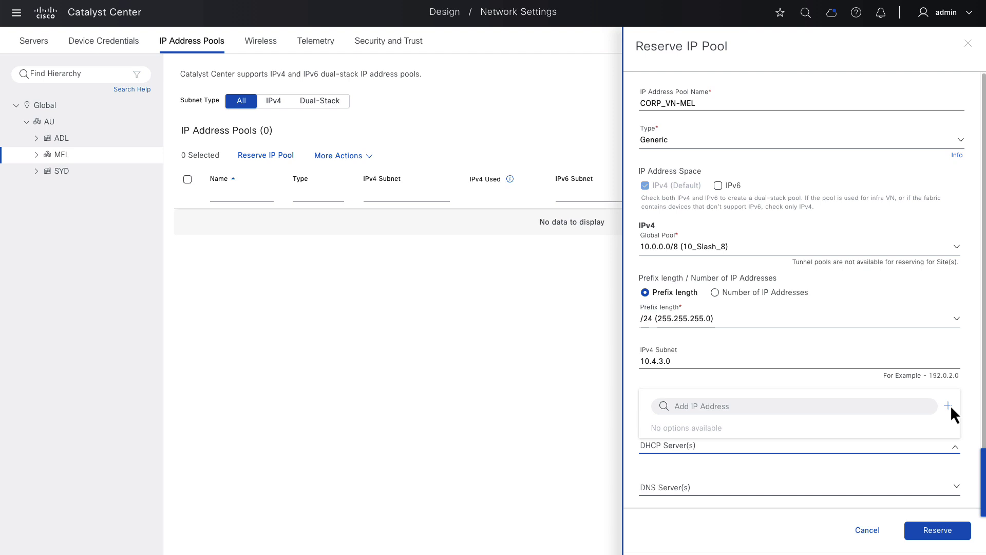
text(172.31.24.31)
click(947, 405)
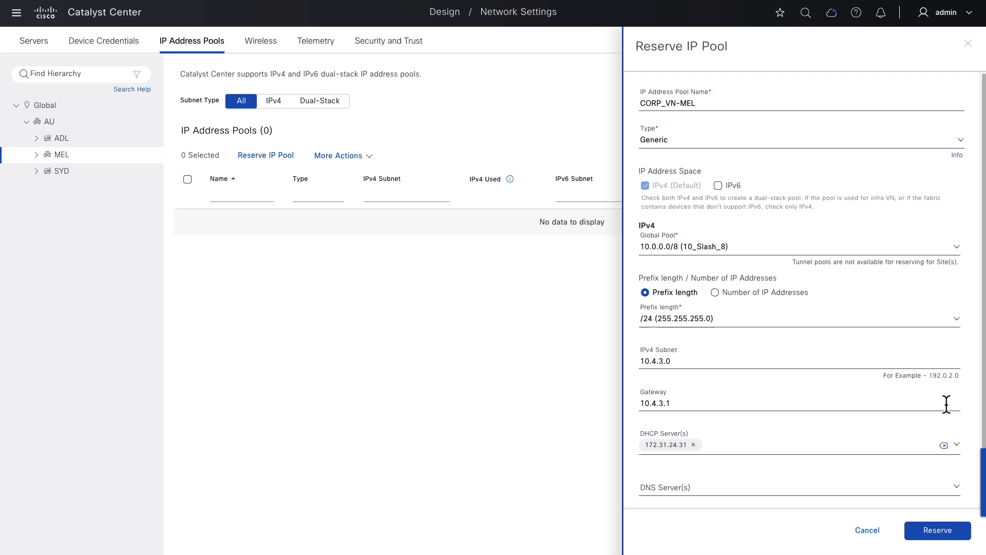
click(950, 529)
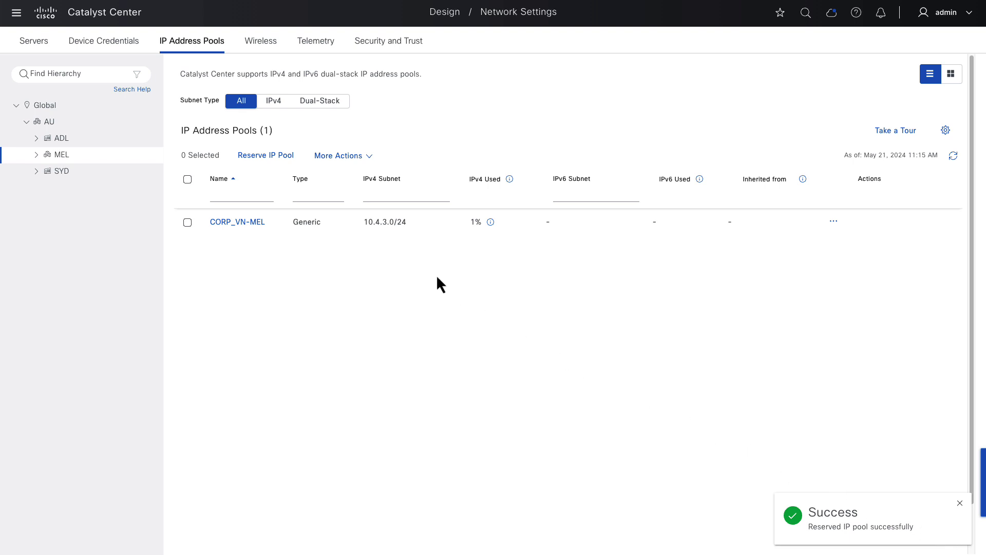
- Open a new Reserve IP Pool form for MEL
click(281, 156)
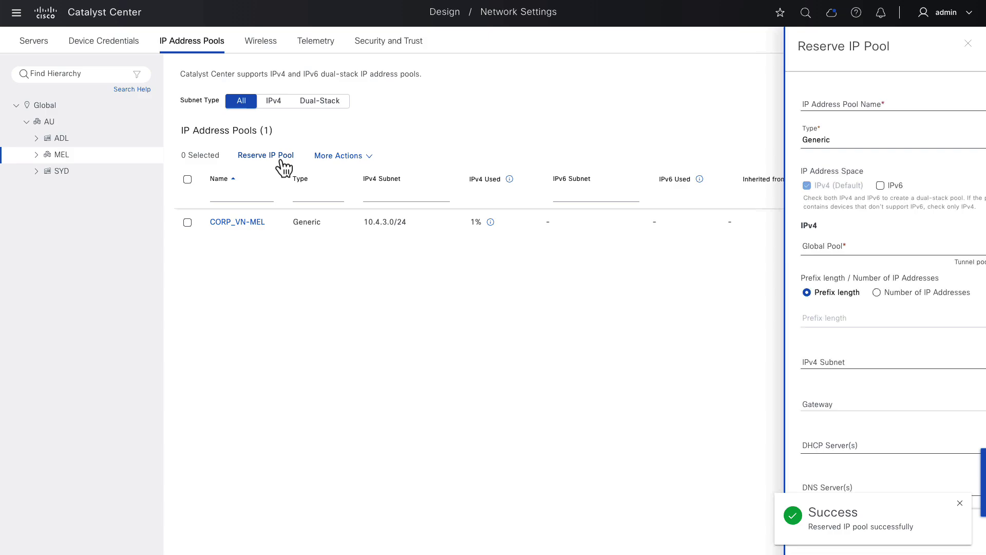